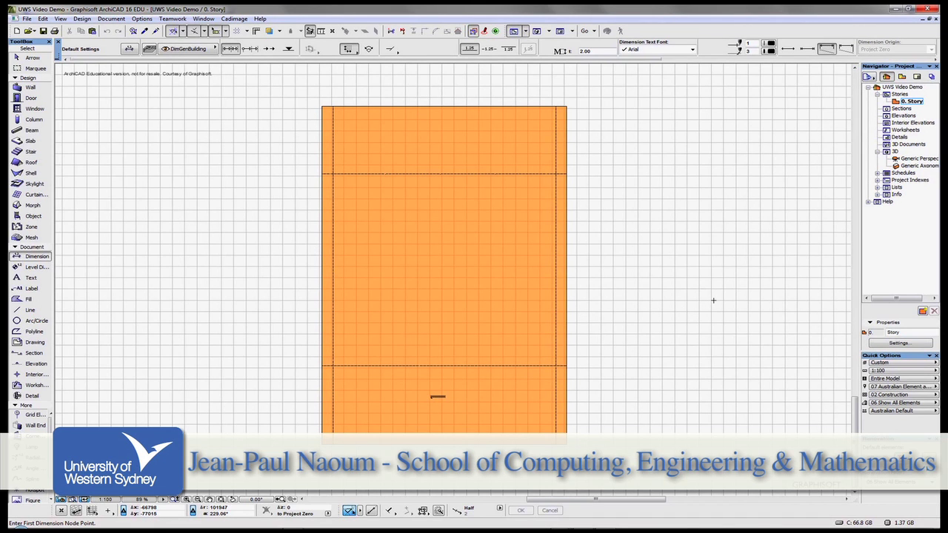
- Pan away from the orange site plan and zoom to frame the section sketch's two level lines
middle_click_drag(522, 298, 157, 316)
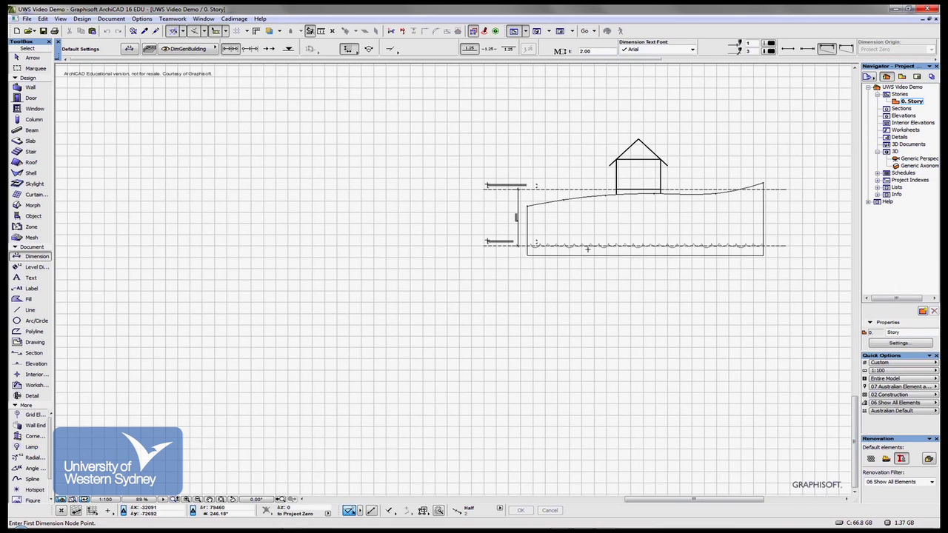
scroll(589, 239, "up", 4)
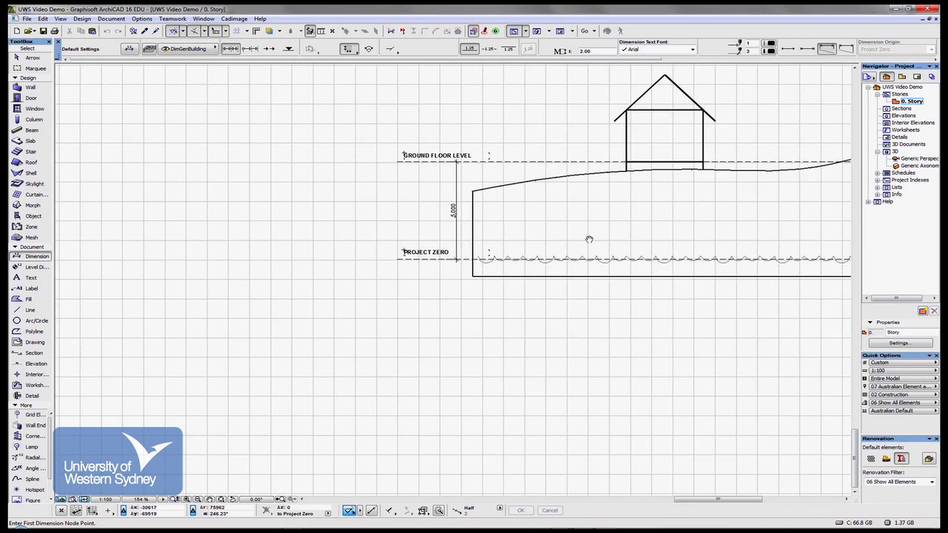
middle_click_drag(588, 239, 496, 302)
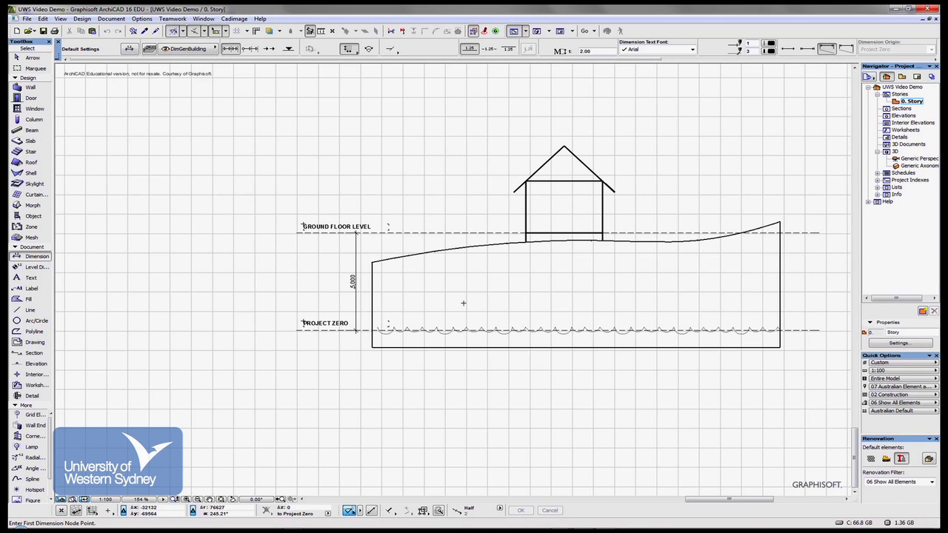
scroll(416, 302, "down", 2)
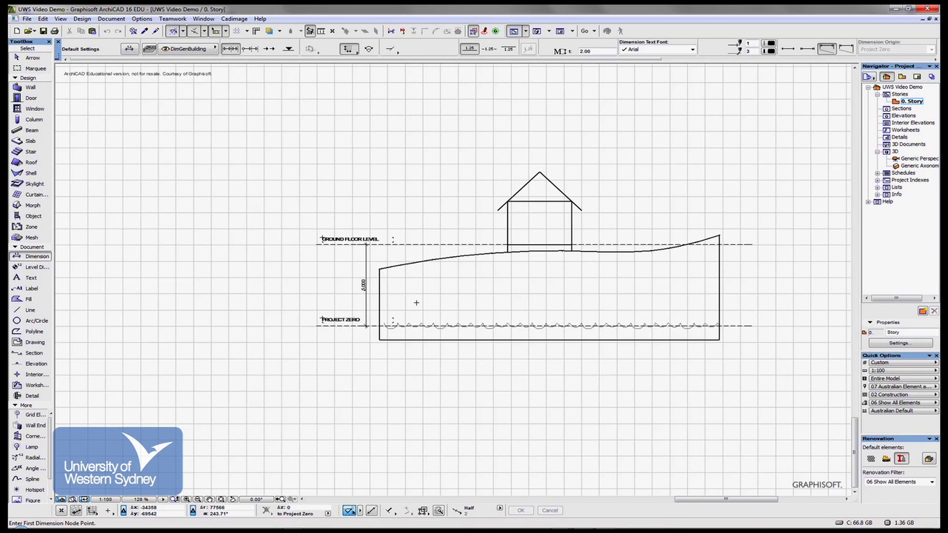
middle_click_drag(414, 301, 461, 313)
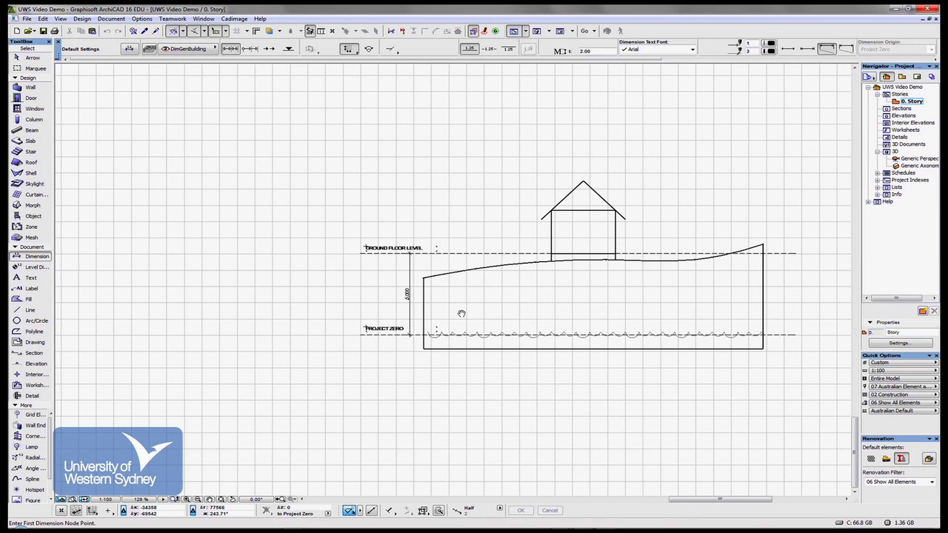
middle_click_drag(462, 313, 459, 314)
scroll(459, 312, "up", 2)
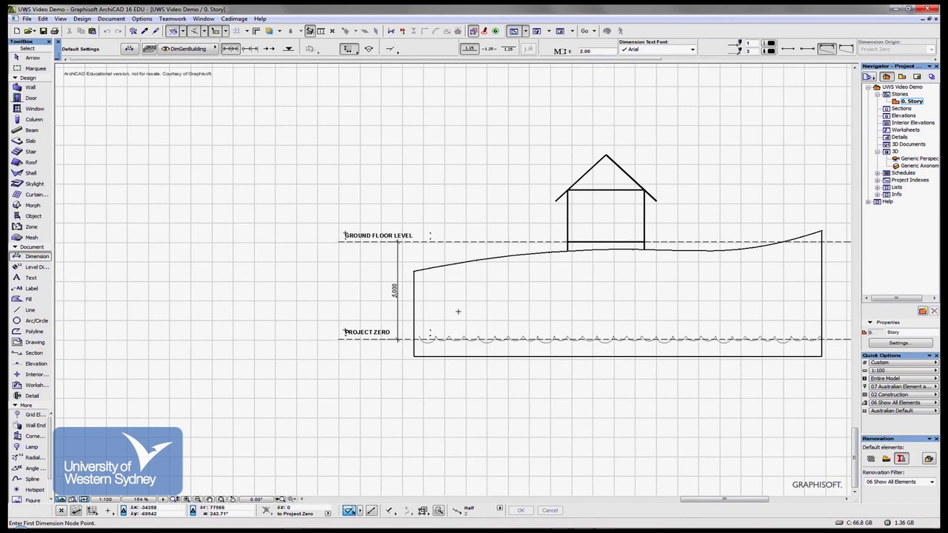
scroll(458, 311, "down", 2)
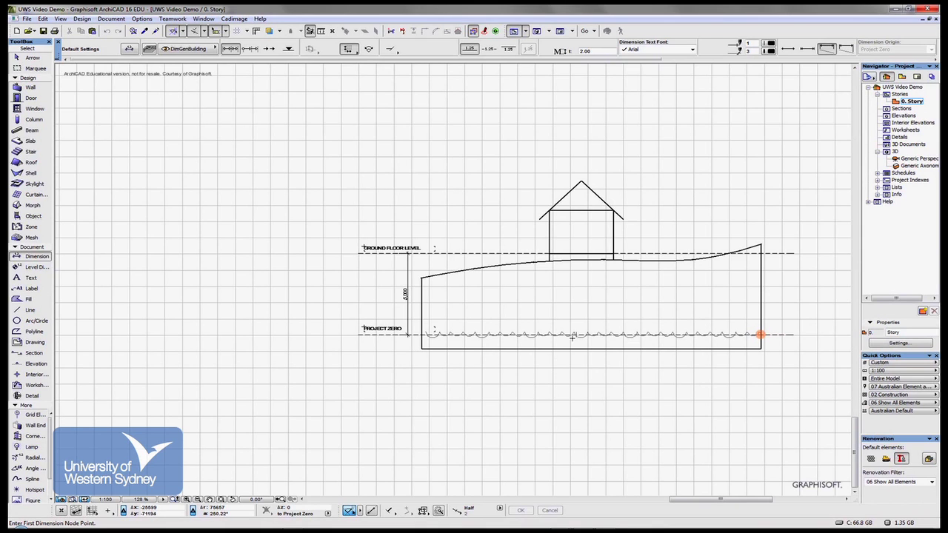
scroll(542, 335, "up", 3)
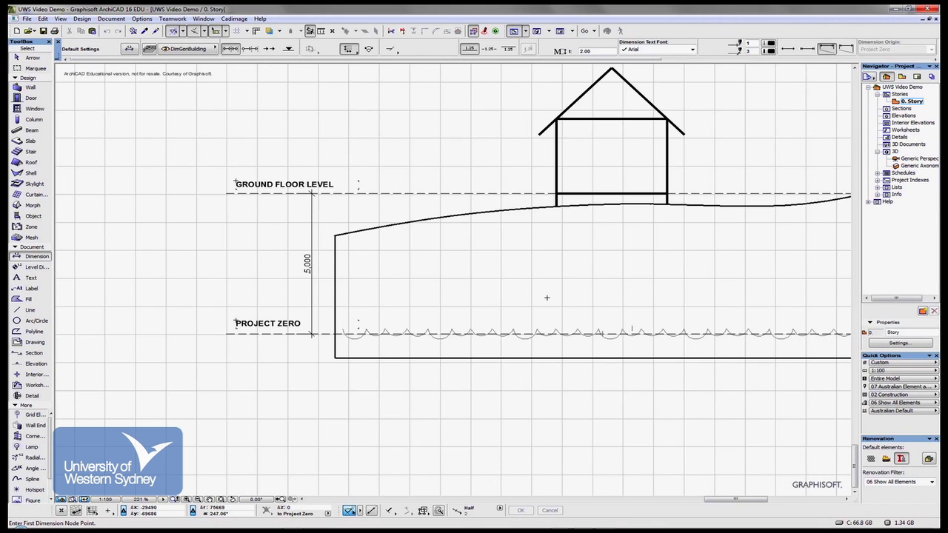
scroll(555, 292, "down", 2)
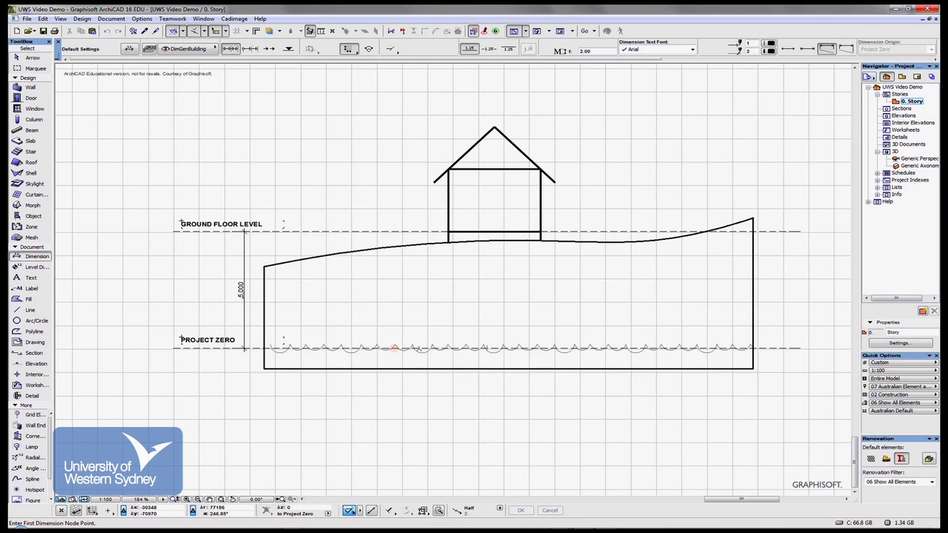
left_click(394, 348)
left_click(566, 231)
left_click(733, 347)
scroll(397, 254, "down", 1)
scroll(397, 255, "down", 2)
scroll(397, 255, "up", 3)
scroll(397, 255, "down", 2)
middle_click_drag(397, 254, 565, 270)
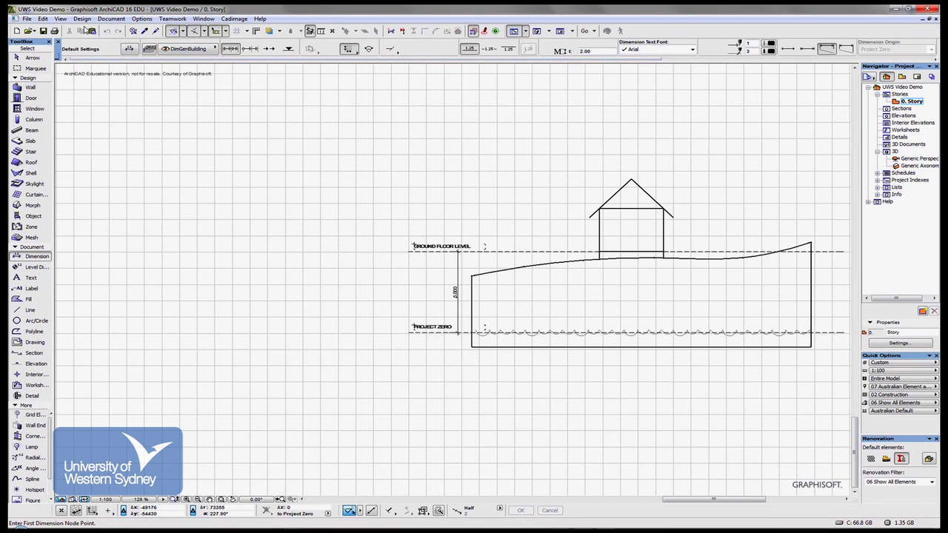
- Open Design > Story Settings and rename story 0 to AHD
left_click(83, 19)
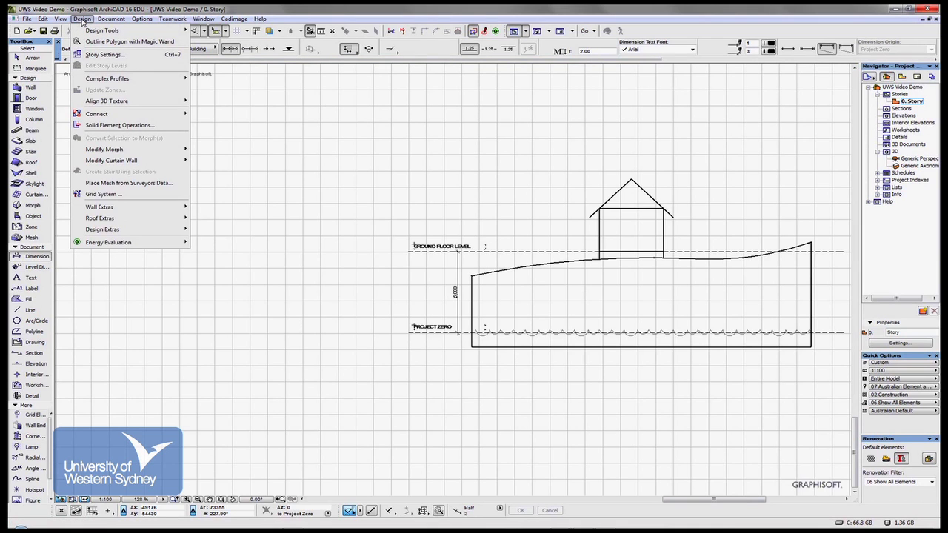
left_click(81, 55)
left_click_drag(170, 214, 169, 187)
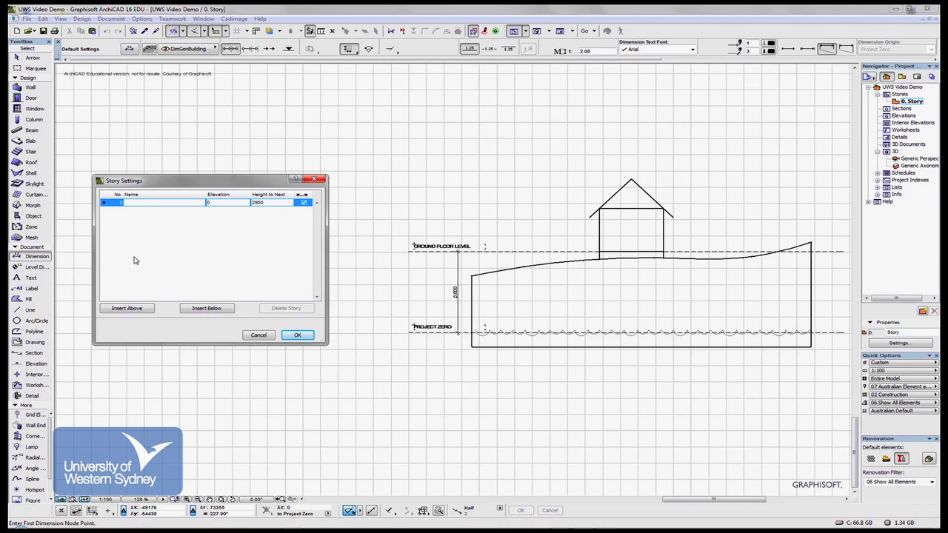
type("AHD")
- Set the AHD story's Height to Next to 5000
left_click_drag(264, 202, 231, 202)
type("5000")
key("Tab")
- Insert a new story above AHD named GROUND FLOOR LEVEL and apply the settings
left_click(137, 310)
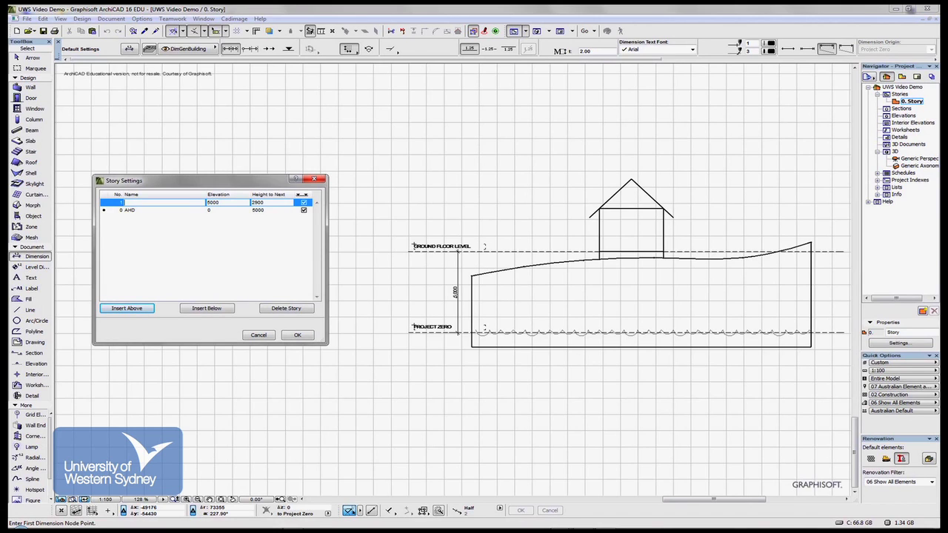
type("GROUND FLOOR LEVEL")
left_click(296, 335)
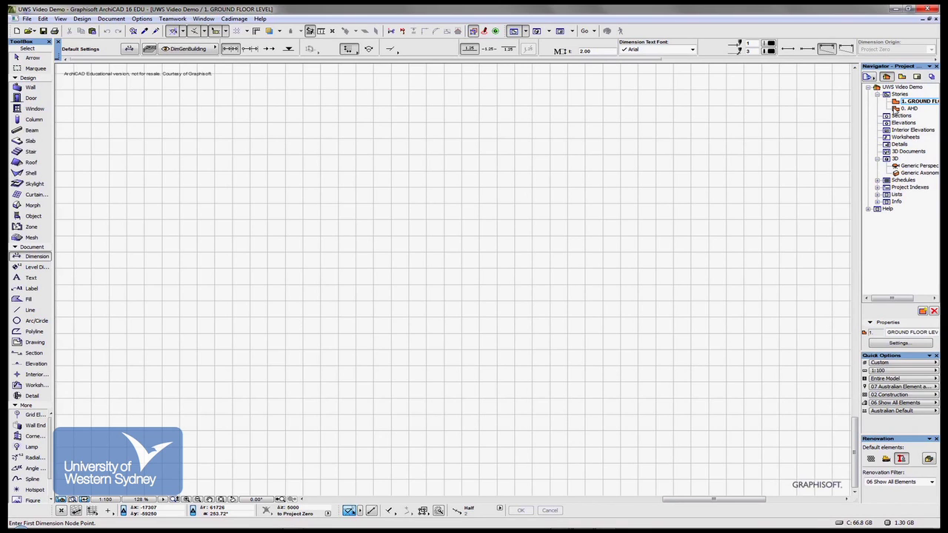
- Switch to GROUND FLOOR LEVEL in the Navigator, then return to the 0. AHD story
left_click(897, 109)
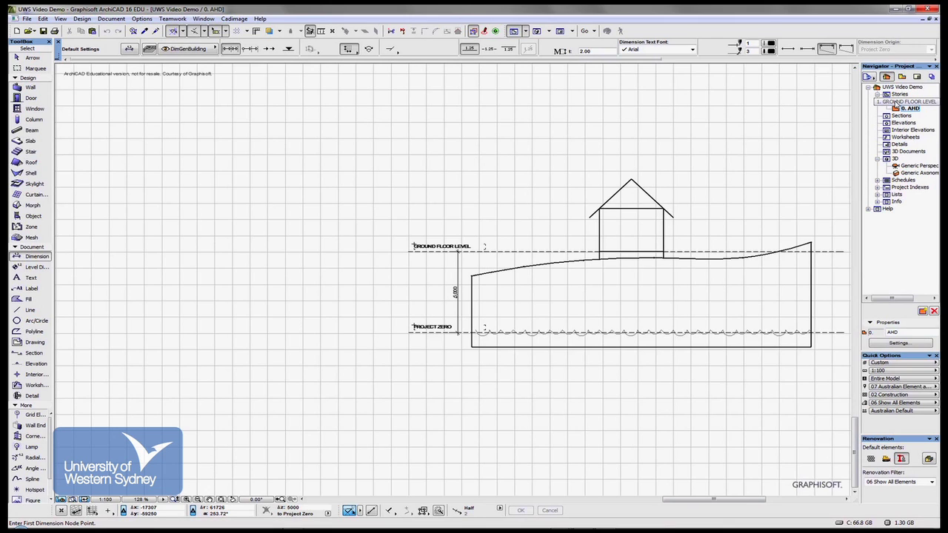
left_click(896, 103)
double_click(896, 103)
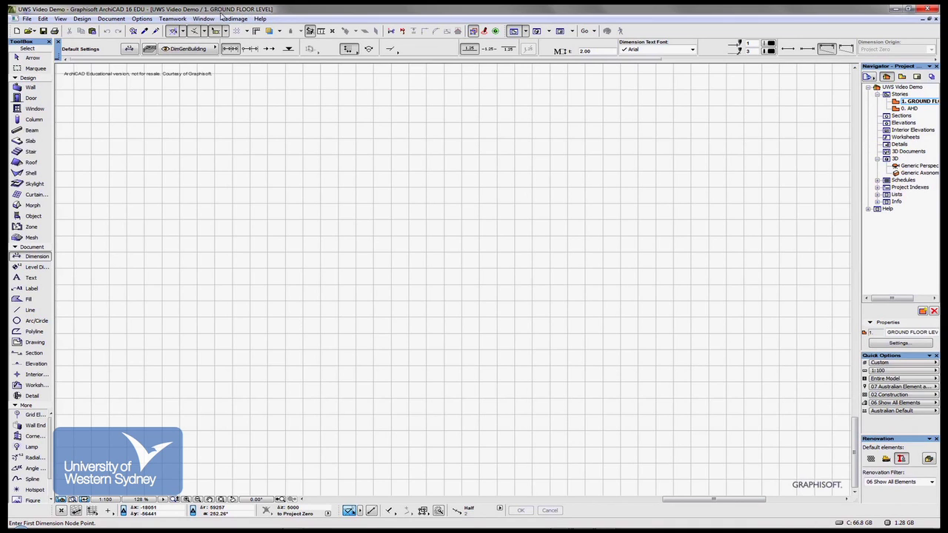
double_click(899, 109)
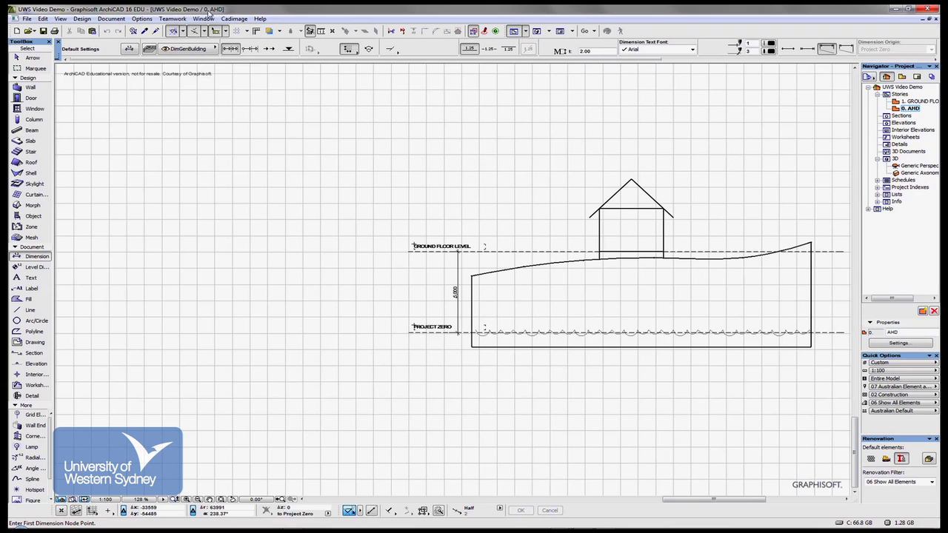
- Centre the orange site plan on AHD, then open the 1. GROUND FLOOR LEVEL story
scroll(242, 256, "down", 5)
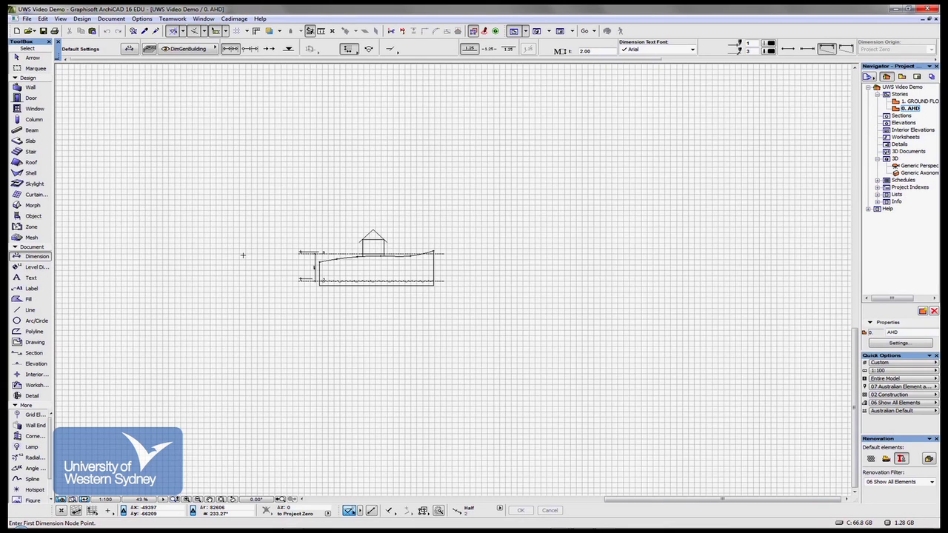
middle_click_drag(258, 258, 634, 289)
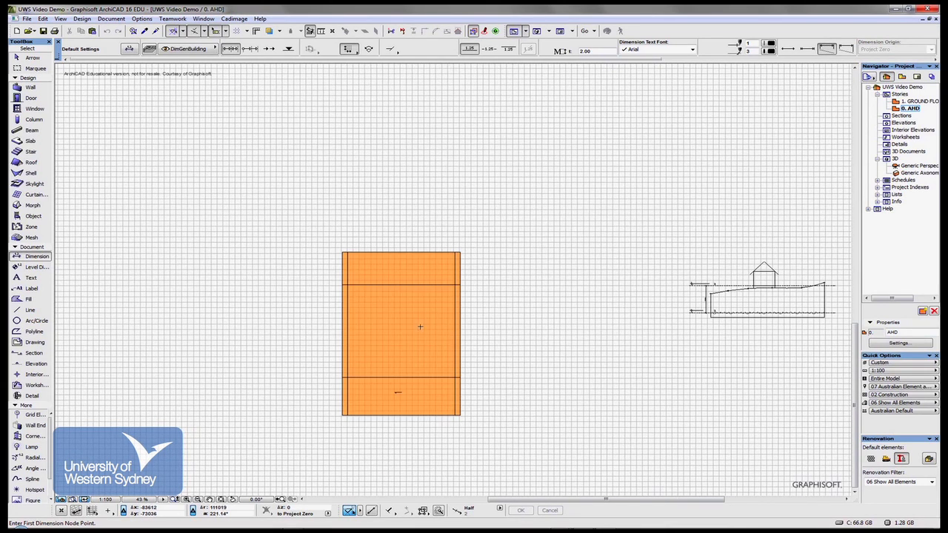
scroll(409, 328, "up", 1)
middle_click_drag(407, 332, 498, 301)
scroll(499, 298, "up", 2)
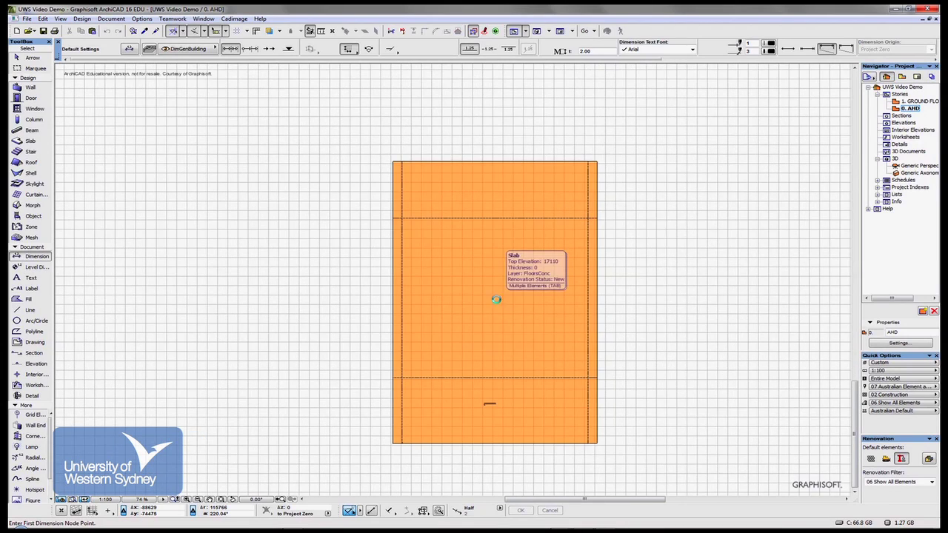
middle_click_drag(546, 271, 467, 250)
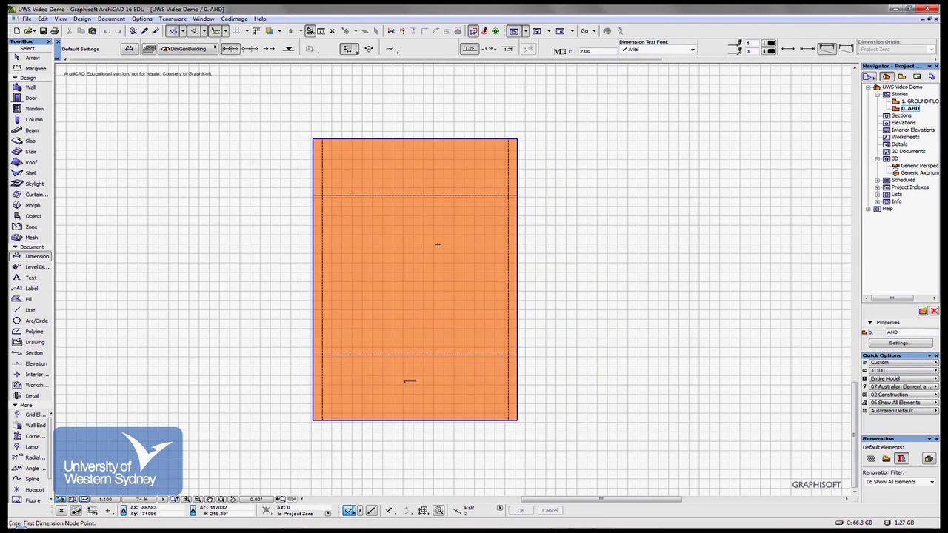
double_click(910, 101)
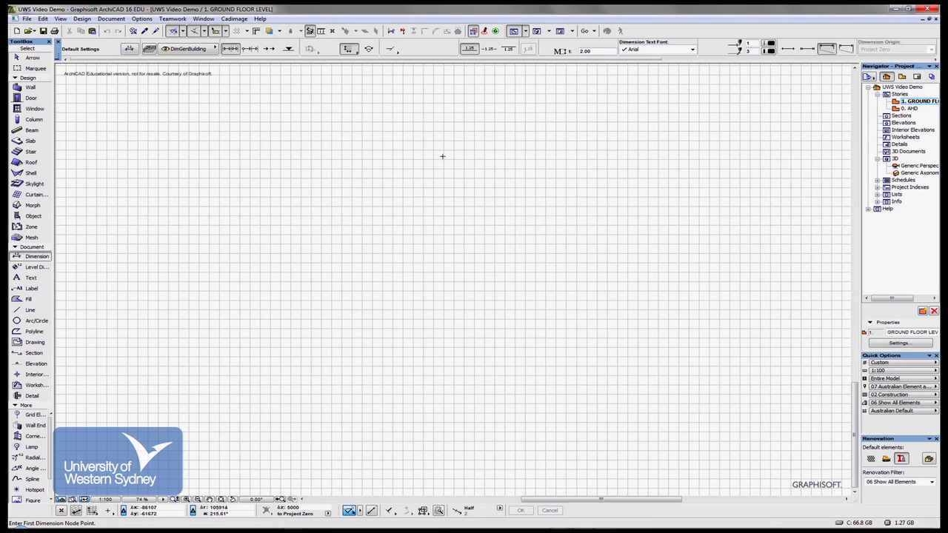
- Return to the 0. AHD story plan showing the orange site mesh
double_click(902, 111)
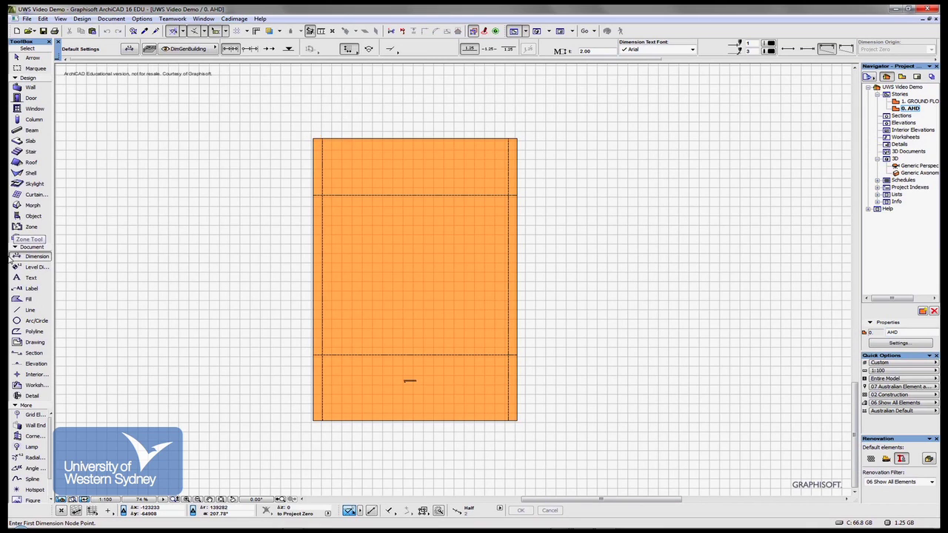
- Choose the Mesh tool, select the orange site mesh, then deselect it with Escape
left_click(31, 236)
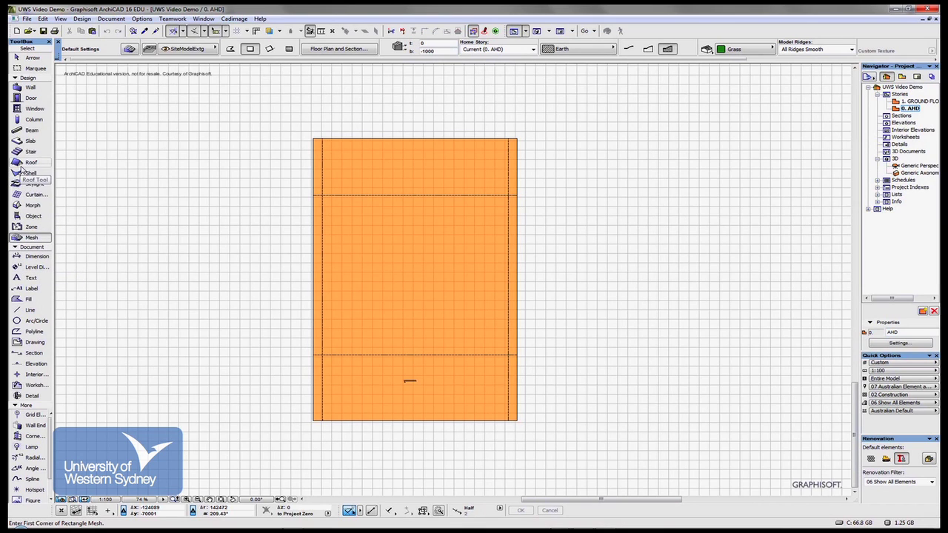
left_click(23, 164)
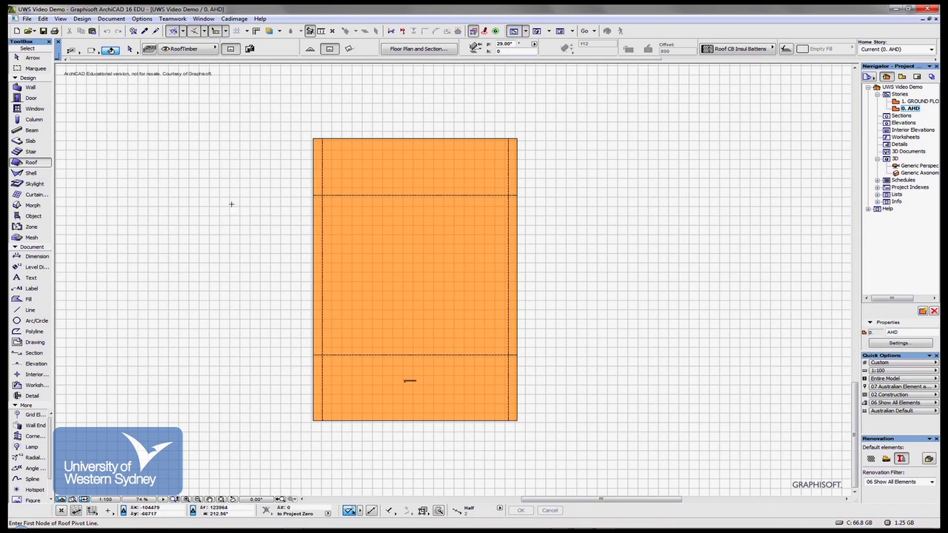
left_click(30, 238)
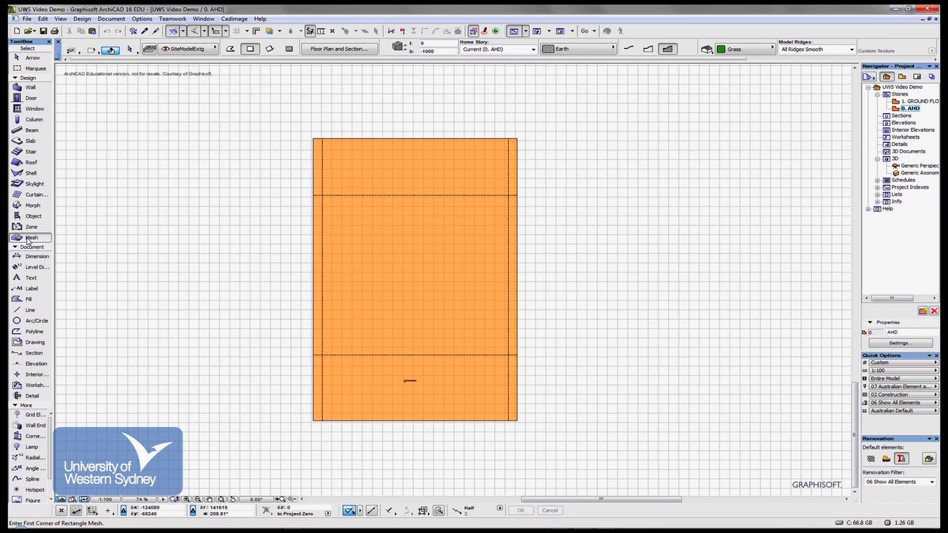
left_click(369, 258, "shift")
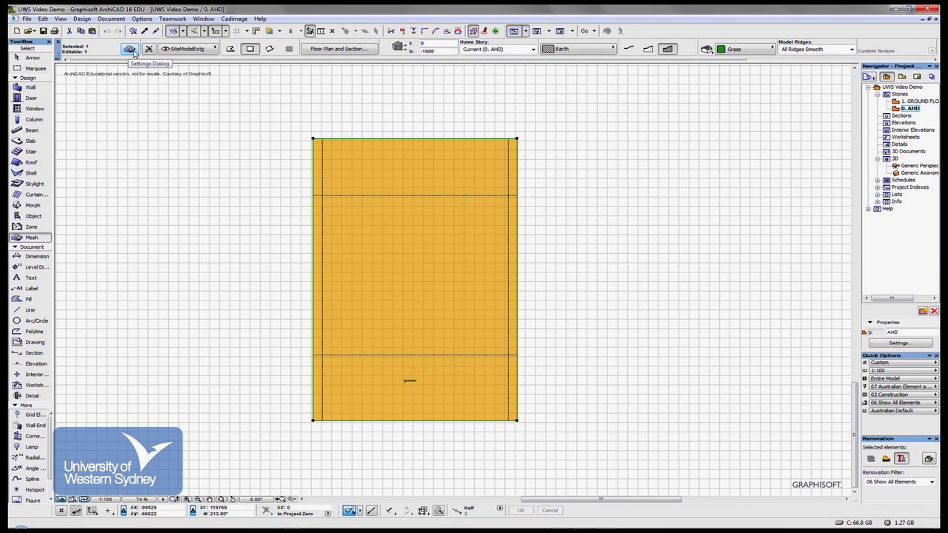
left_click(133, 48)
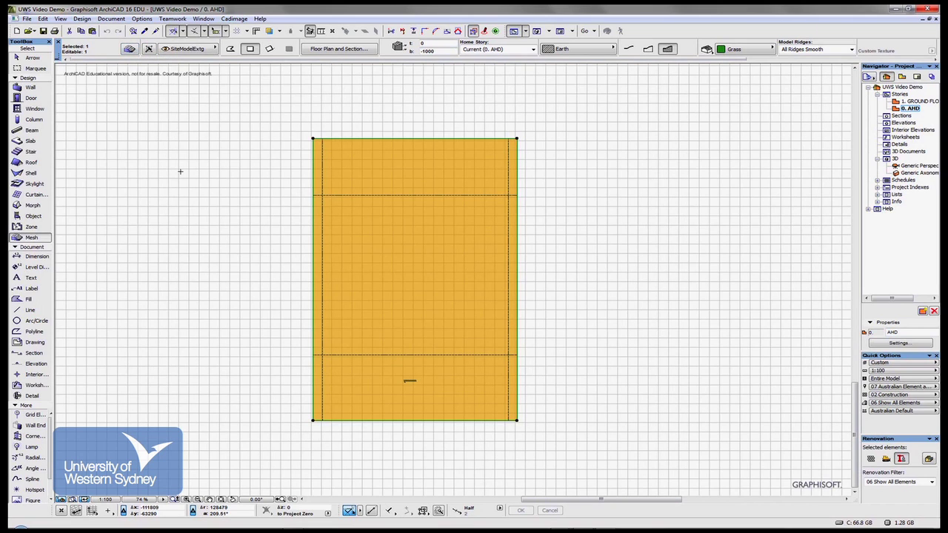
key("Escape")
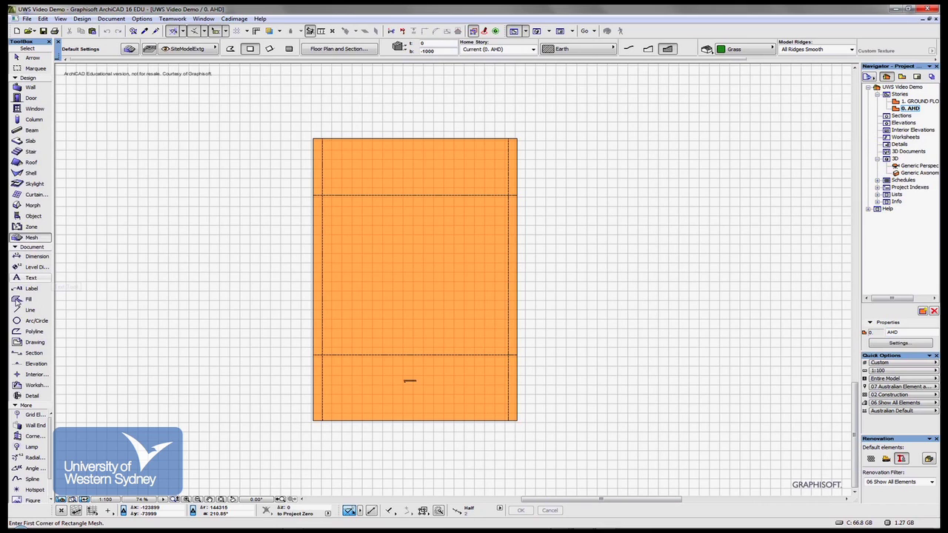
- Choose the Fill tool, check the orange 50% drafting fill, then deselect it
left_click(18, 301)
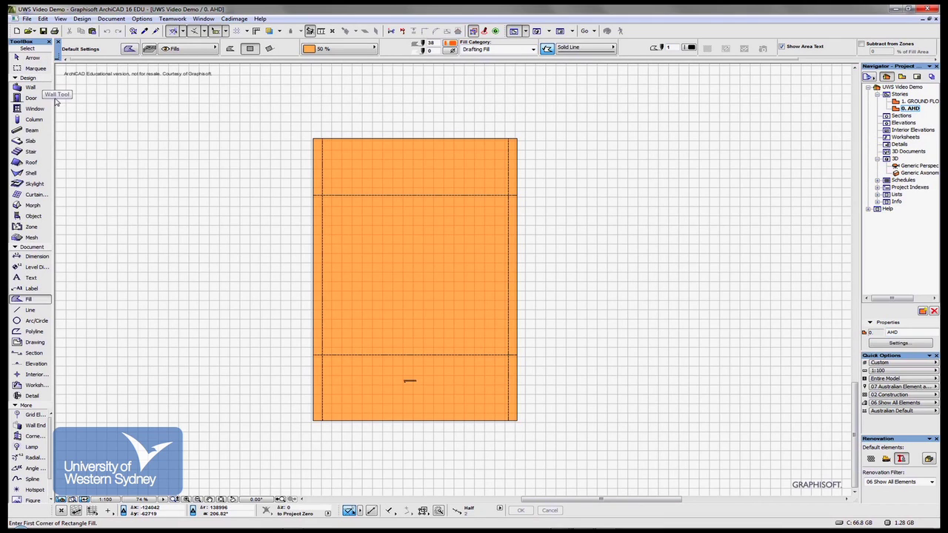
left_click(387, 285)
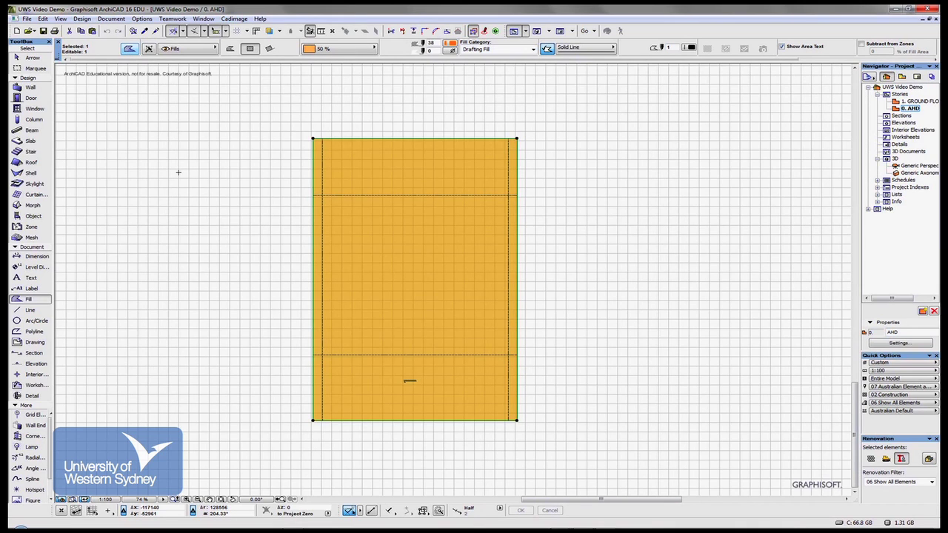
key("Escape")
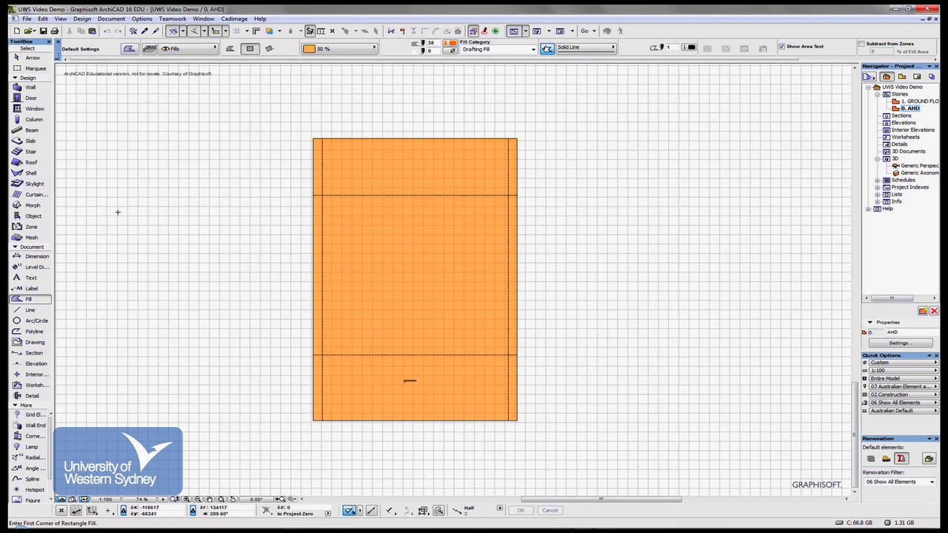
- Select the site mesh Mesh001 and open its Mesh Selection Settings
left_click(29, 237)
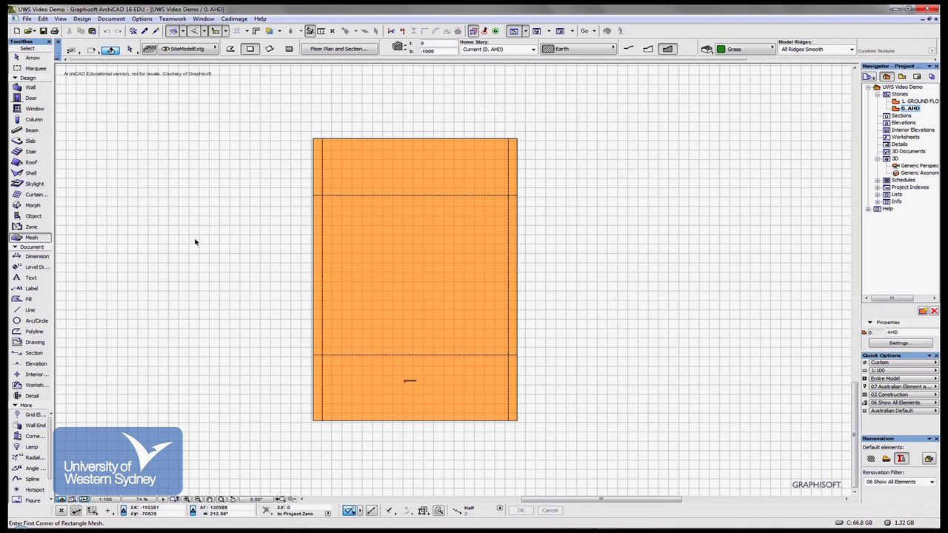
left_click(362, 220, "shift")
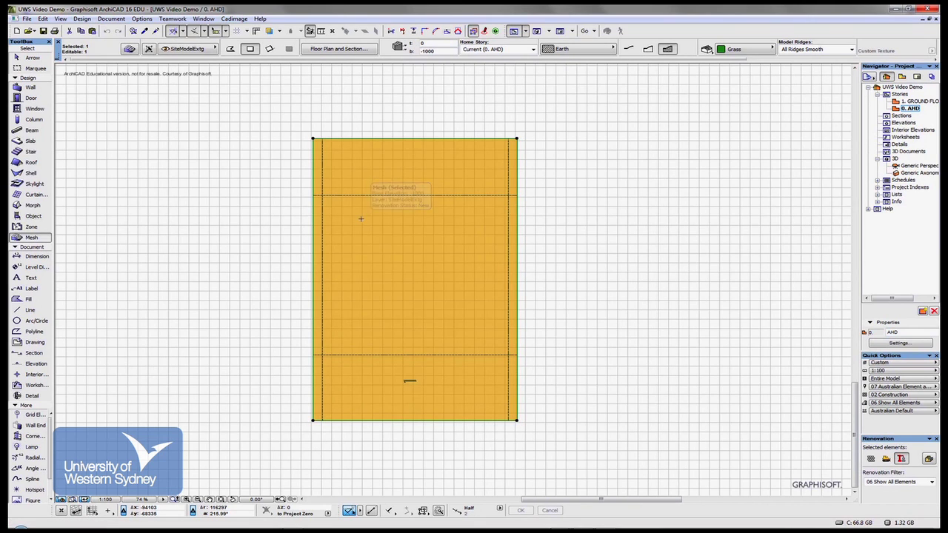
left_click(129, 50)
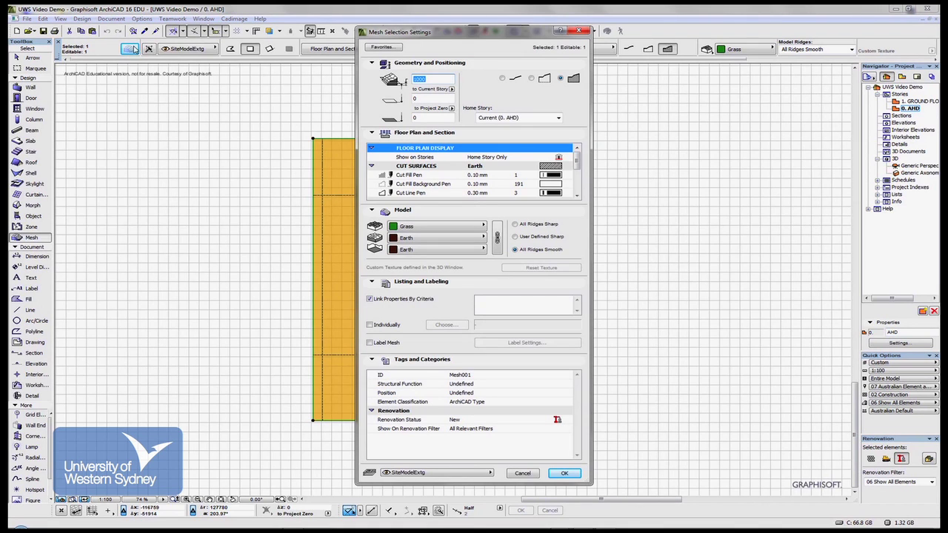
key("Escape")
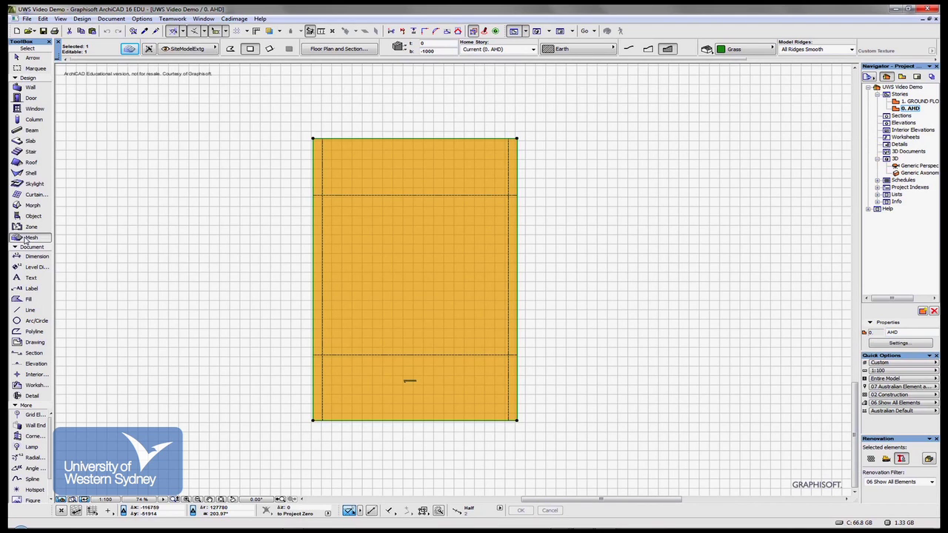
double_click(26, 239)
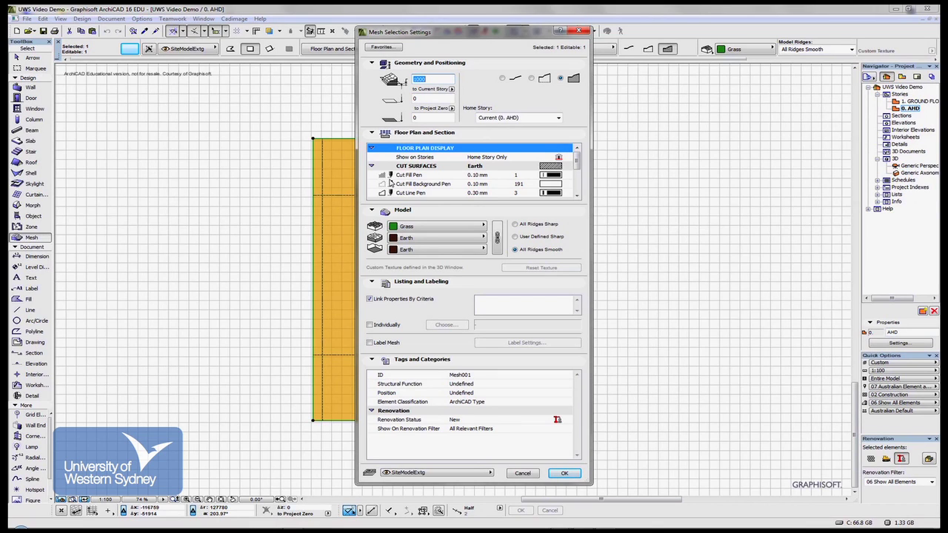
- Set the mesh's Floor Plan Show on Stories option to All Stories and confirm
left_click(576, 162)
left_click_drag(576, 161, 576, 194)
scroll(474, 171, "up", 5)
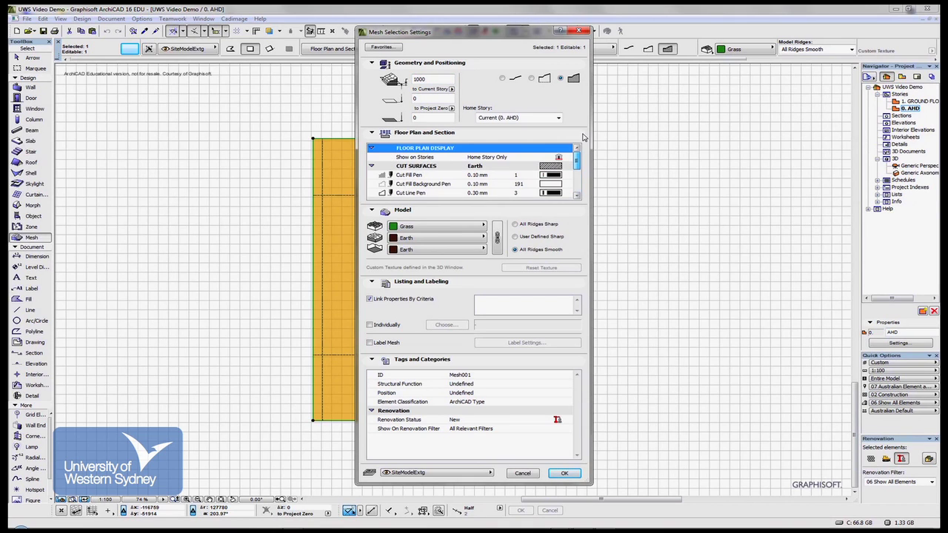
left_click(459, 150)
left_click(558, 158)
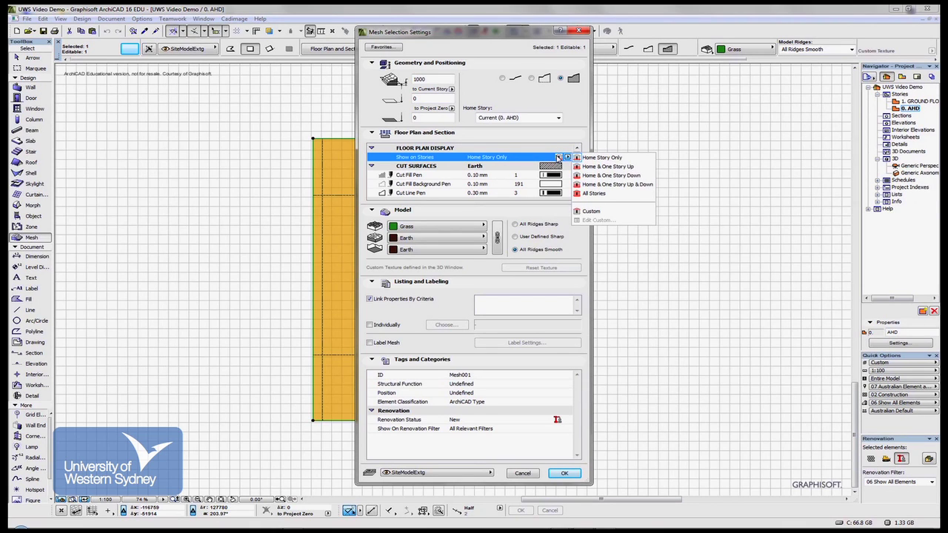
left_click(594, 196)
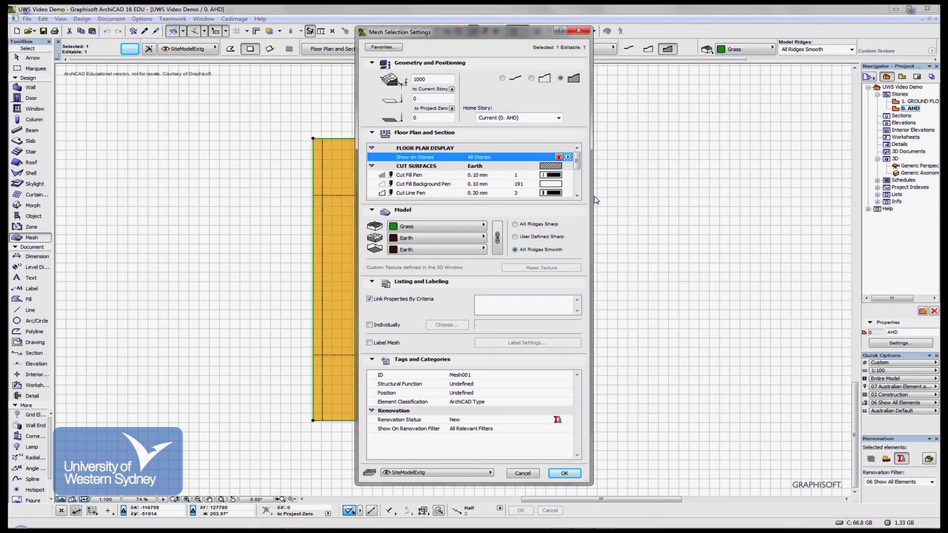
left_click(565, 474)
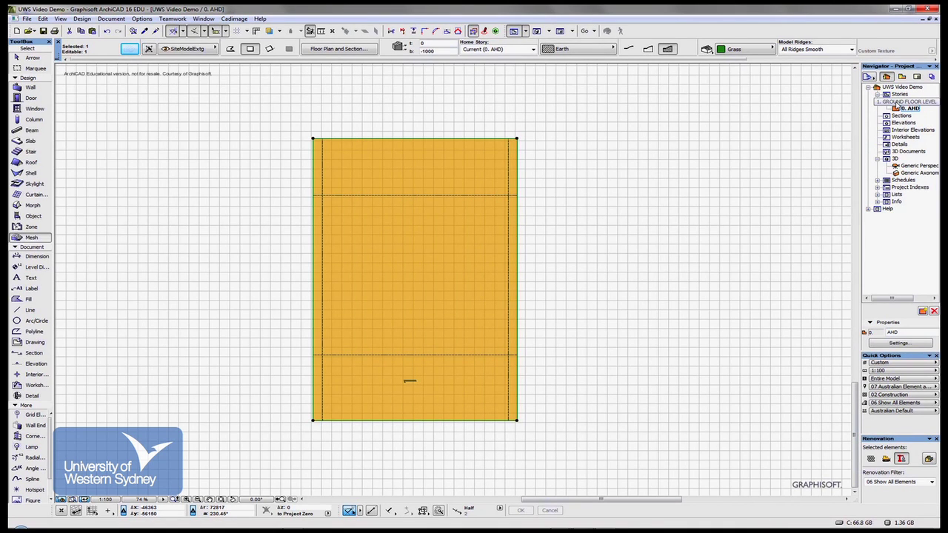
- Switch to the 1. GROUND FLOOR LEVEL story to see the site mesh as a dashed outline
double_click(899, 102)
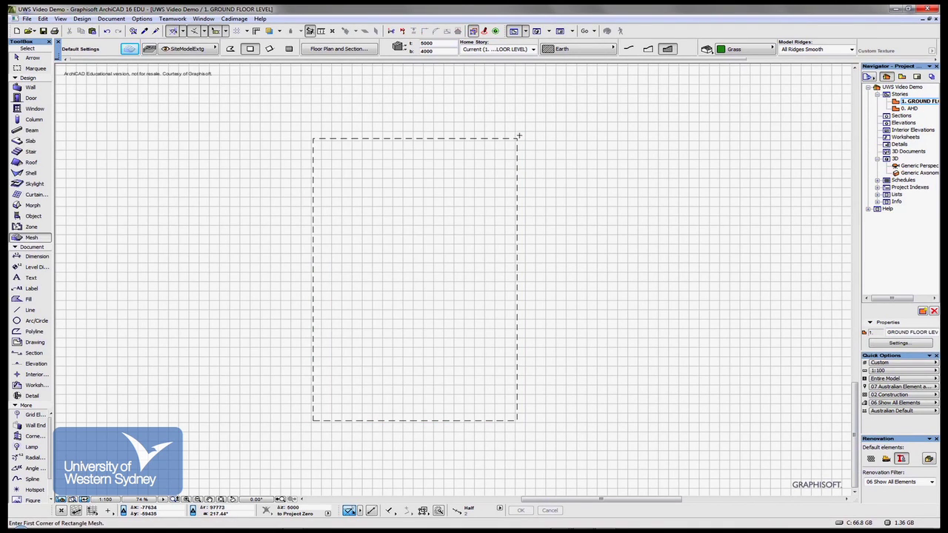